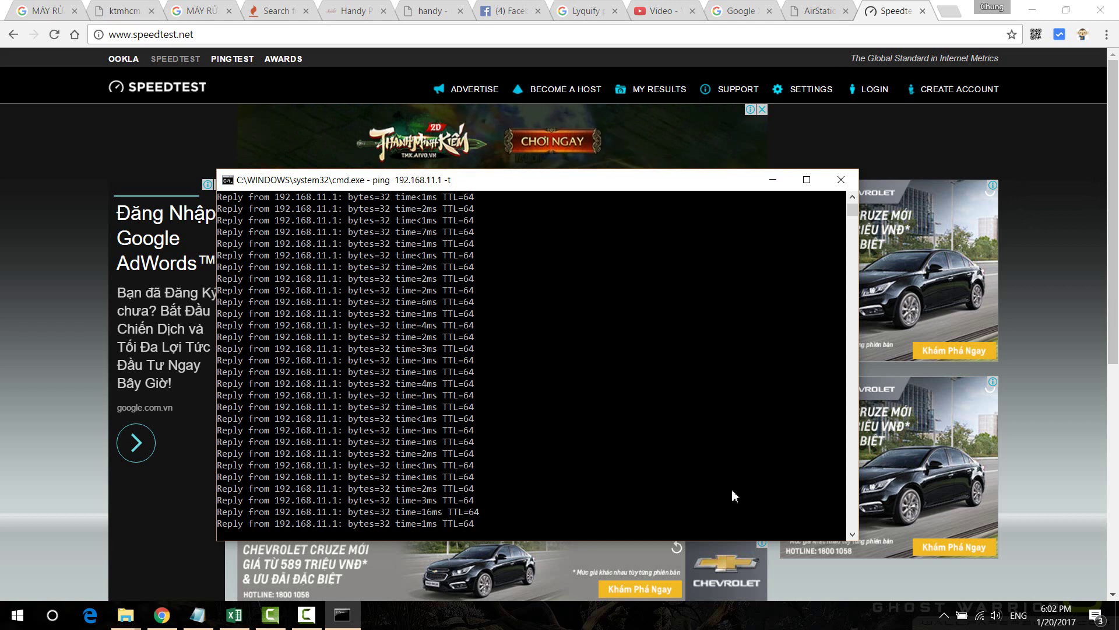
Check the list of available Wi-Fi networks and close the command window running the continuous ping to 192.168.11.1
{"action": "left_click", "coordinate": [981, 616]}
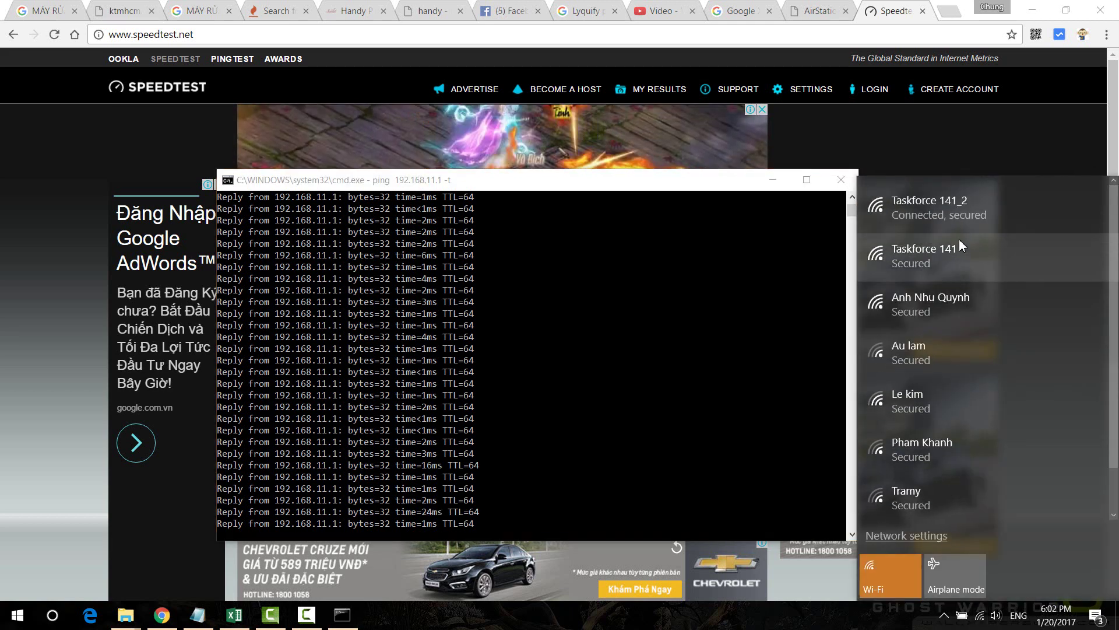
{"action": "left_click", "coordinate": [981, 617]}
{"action": "left_click", "coordinate": [981, 617]}
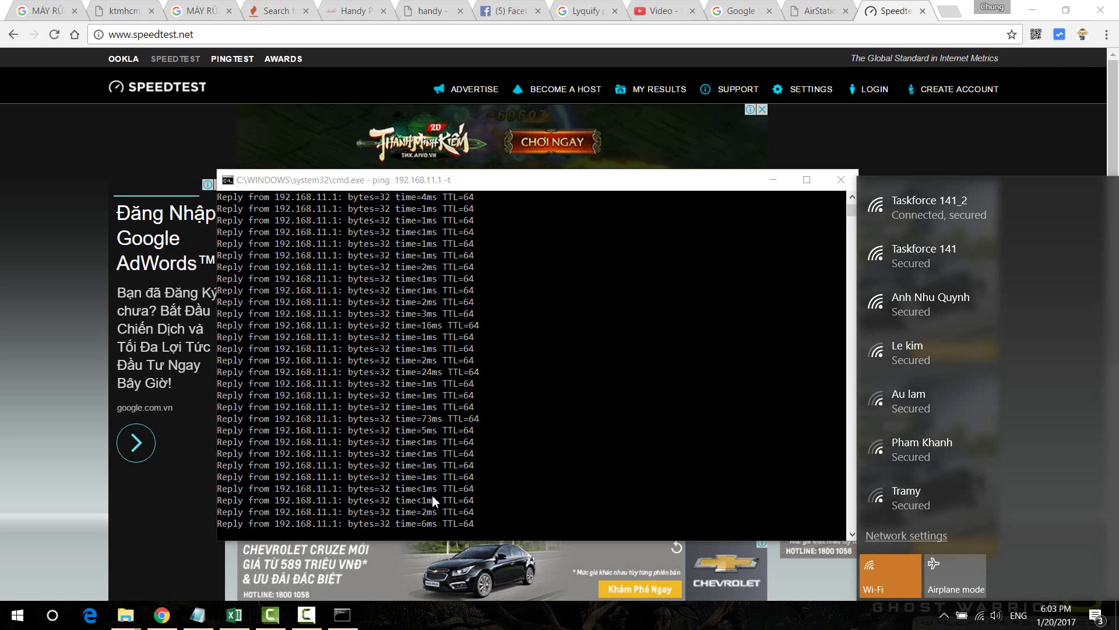
{"action": "left_click", "coordinate": [841, 179]}
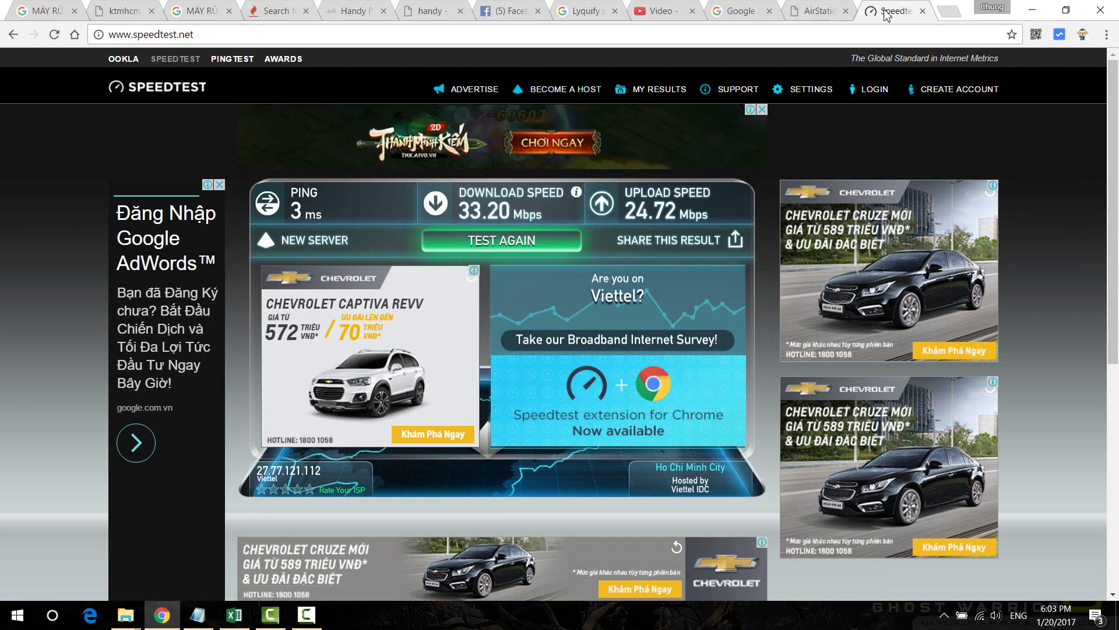
In the AirStation router's diagnostics, examine the Client Monitor table of connected devices
{"action": "left_click", "coordinate": [834, 18]}
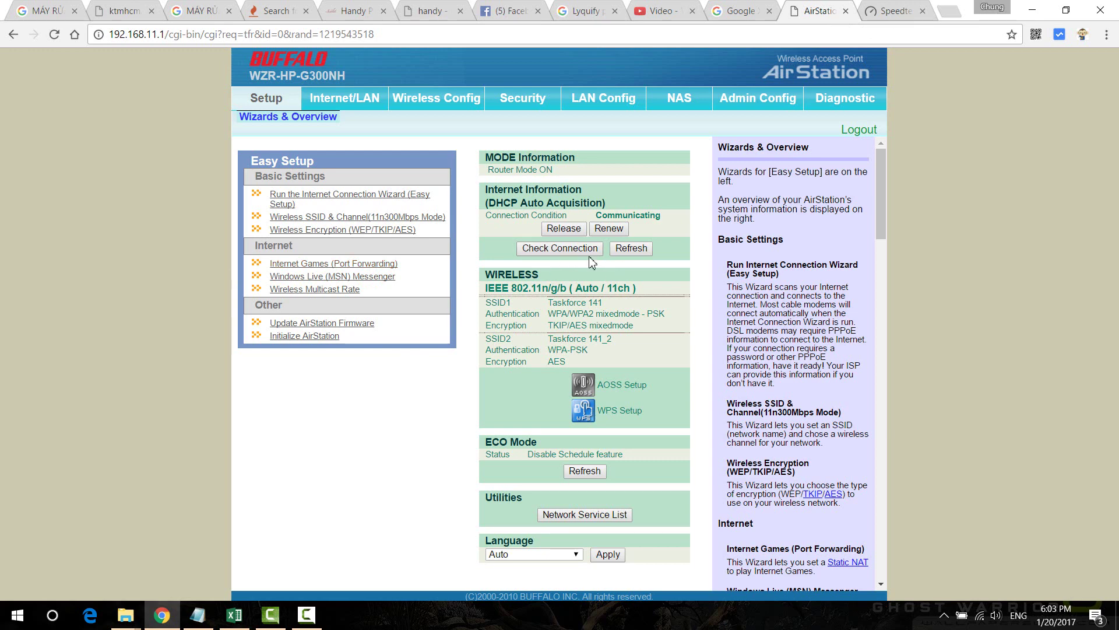
{"action": "left_click", "coordinate": [846, 98]}
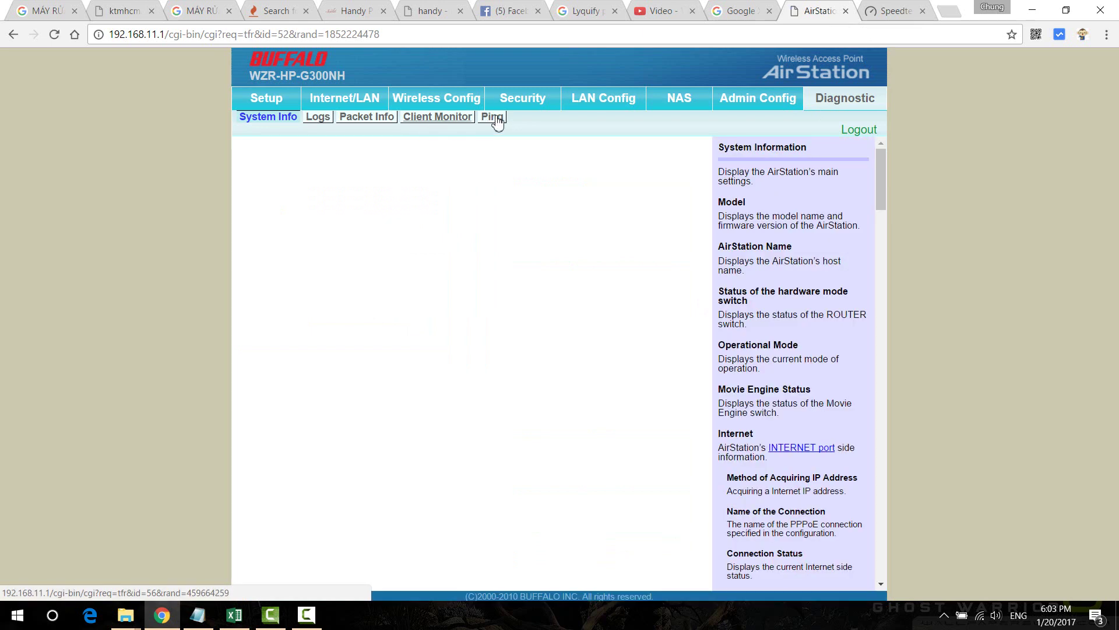
{"action": "left_click", "coordinate": [462, 120]}
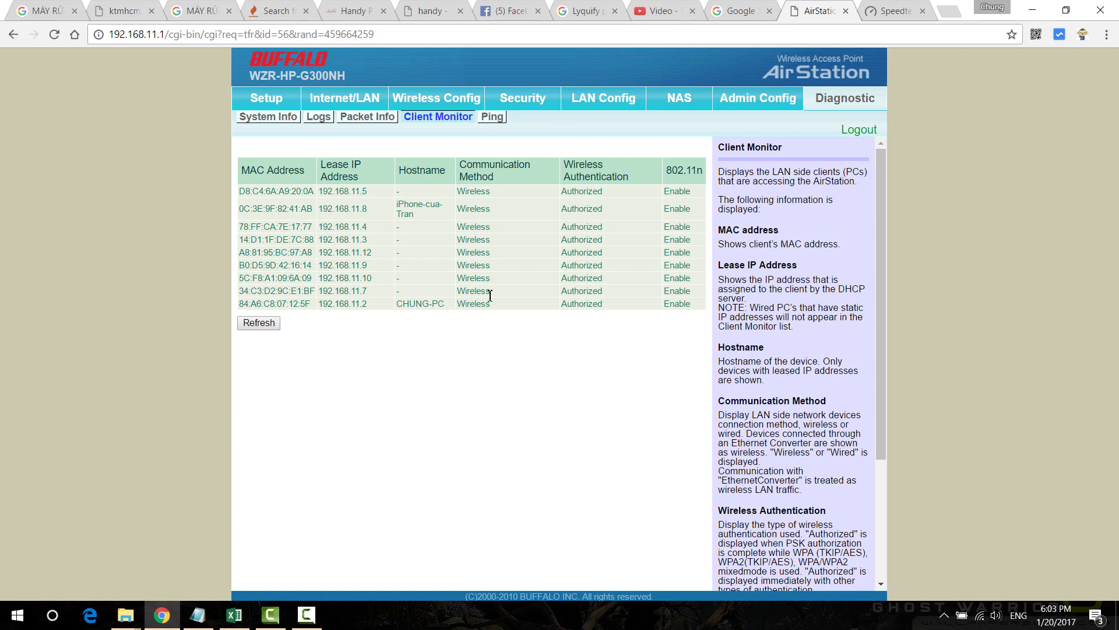
{"action": "left_click_drag", "start_coordinate": [259, 190], "coordinate": [448, 301]}
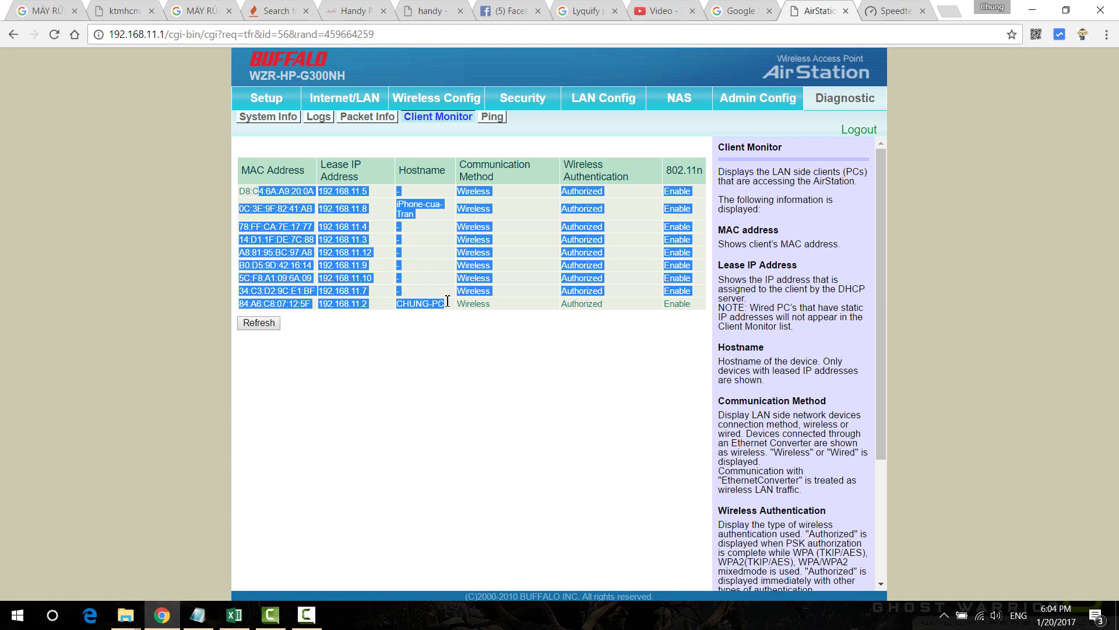
{"action": "left_click_drag", "start_coordinate": [696, 303], "coordinate": [253, 198]}
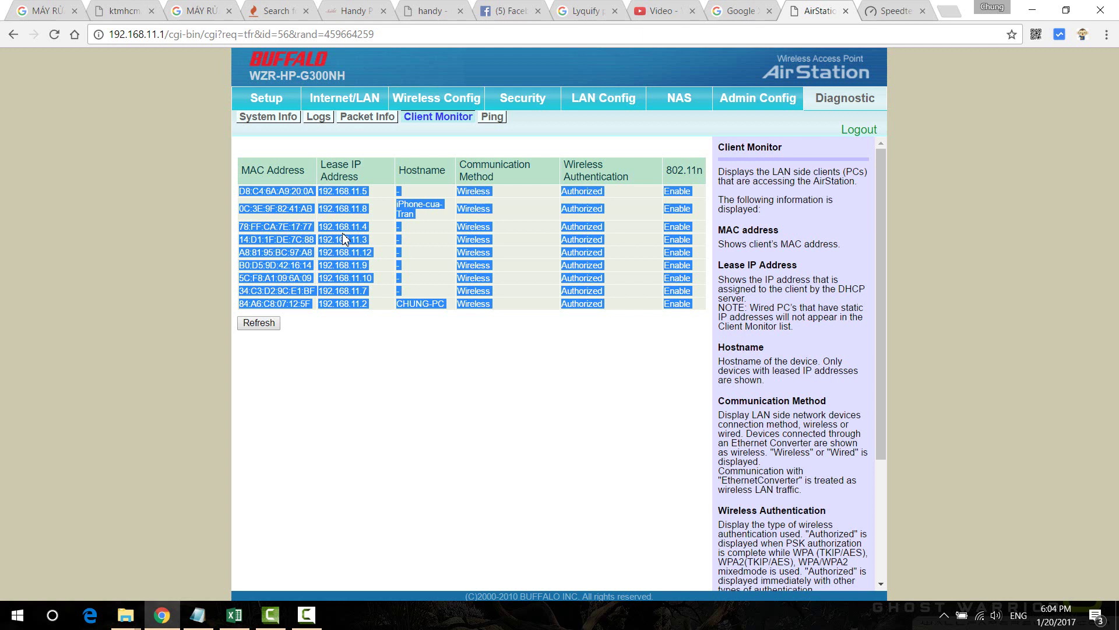
{"action": "left_click", "coordinate": [462, 262]}
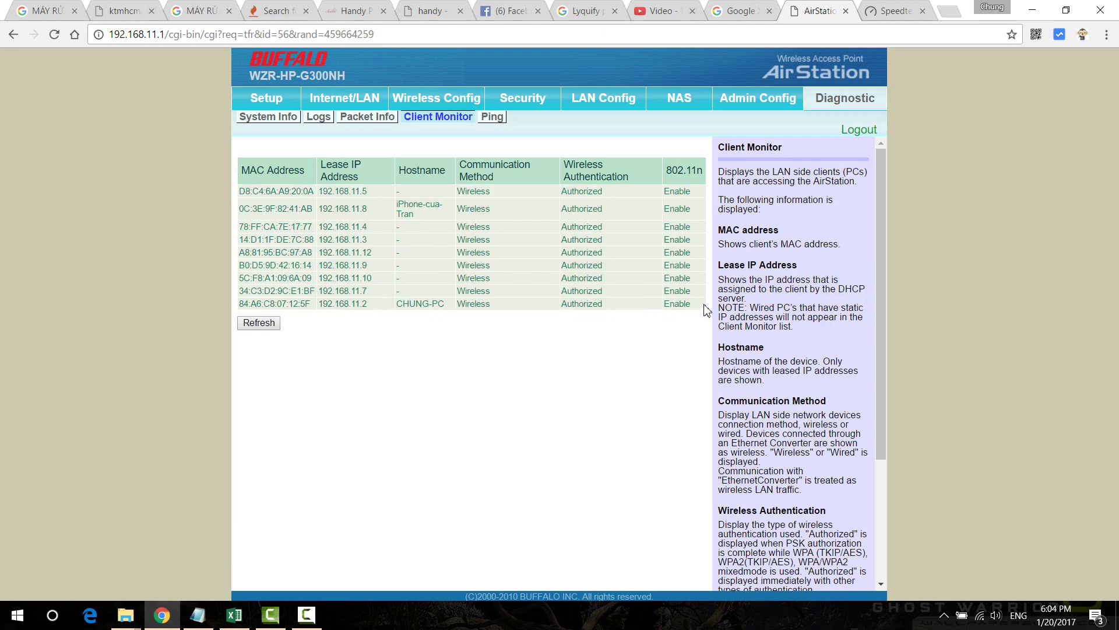
{"action": "left_click_drag", "start_coordinate": [699, 307], "coordinate": [249, 195]}
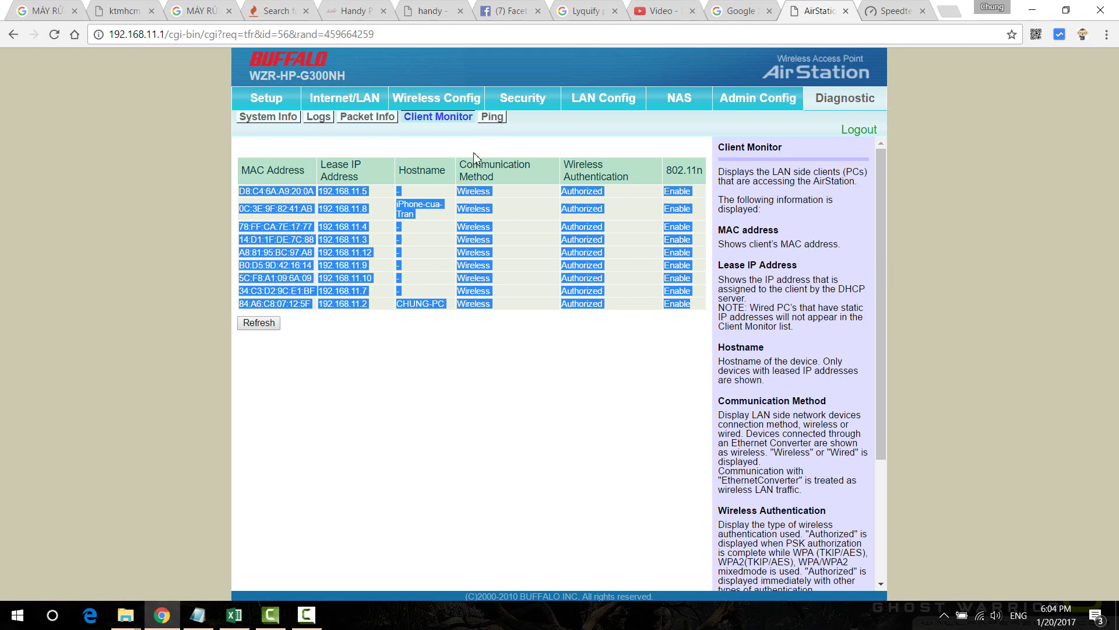
{"action": "left_click", "coordinate": [687, 191]}
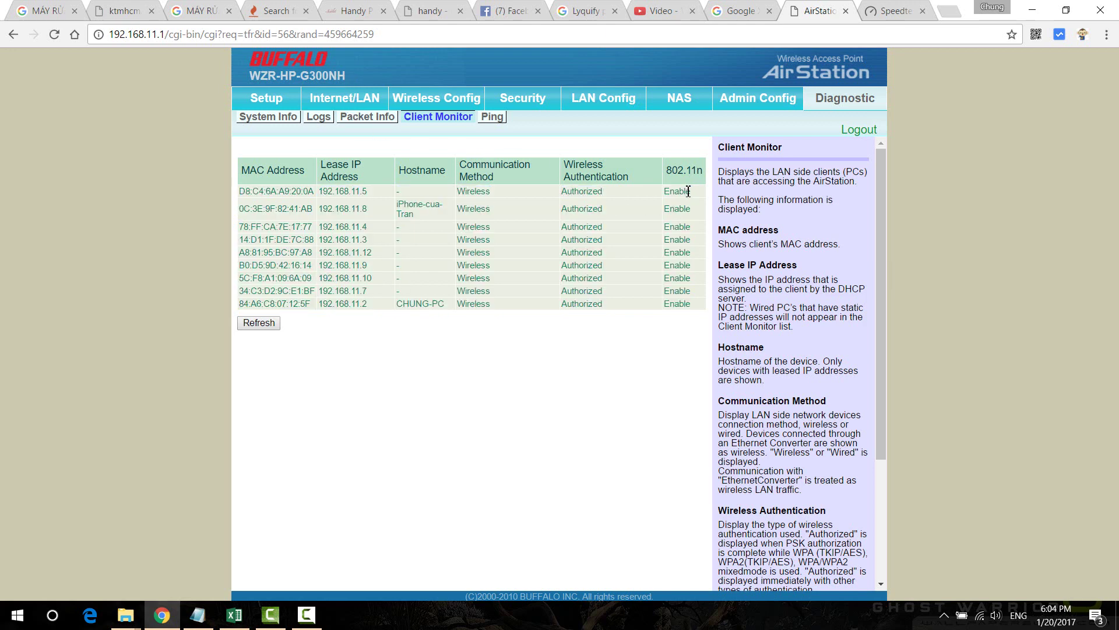
Display the router's Basic (11n/g/b) wireless settings and the accompanying wireless channel help
{"action": "left_click", "coordinate": [460, 98]}
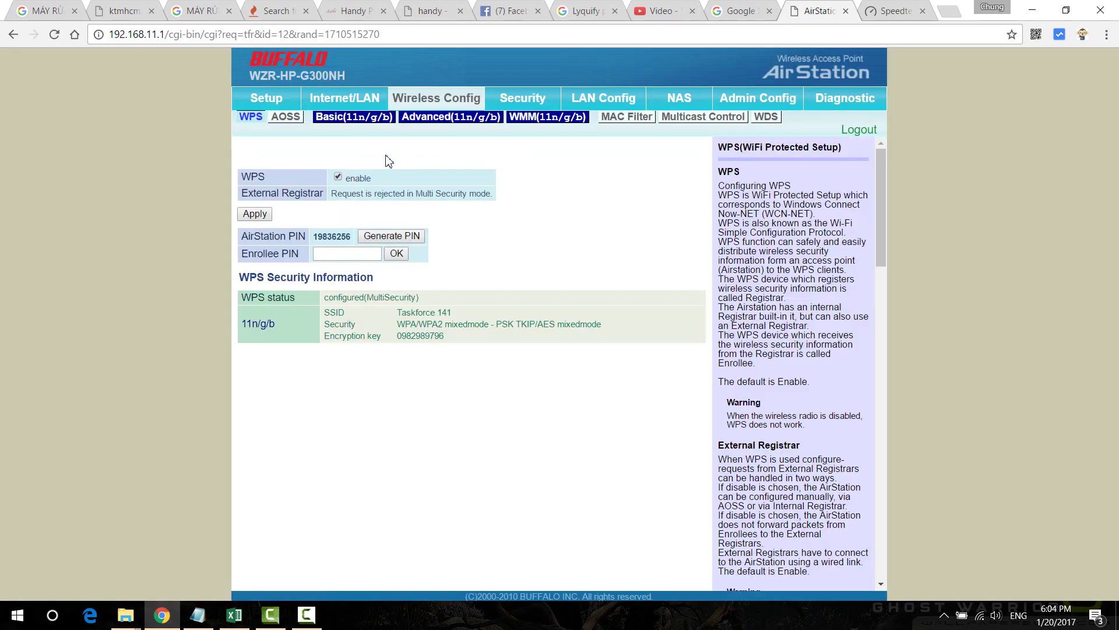
{"action": "left_click", "coordinate": [366, 124]}
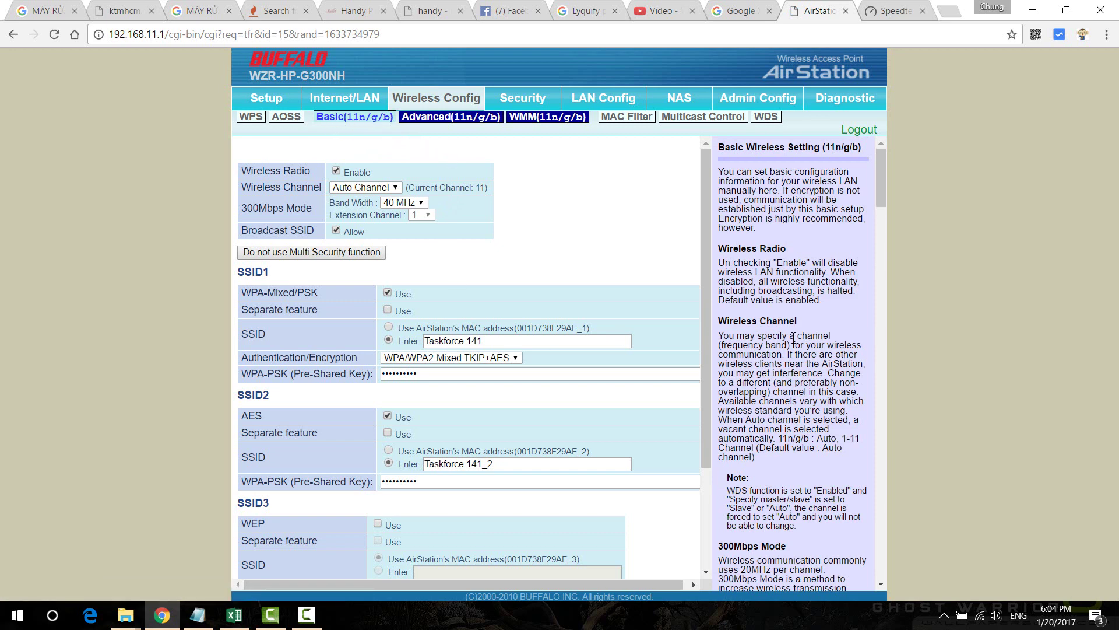
{"action": "scroll", "coordinate": [793, 337], "scroll_direction": "down", "scroll_amount": 3}
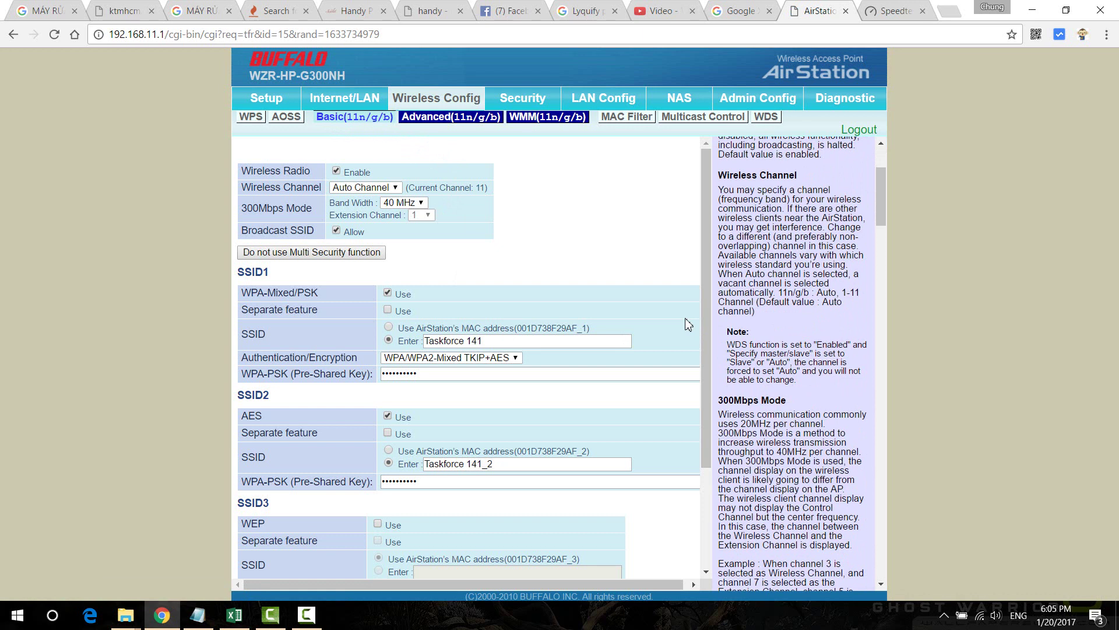
Check the Wi-Fi connection's status and speed in Network and Sharing Center, and close its windows
{"action": "right_click", "coordinate": [980, 615]}
{"action": "left_click", "coordinate": [1002, 608]}
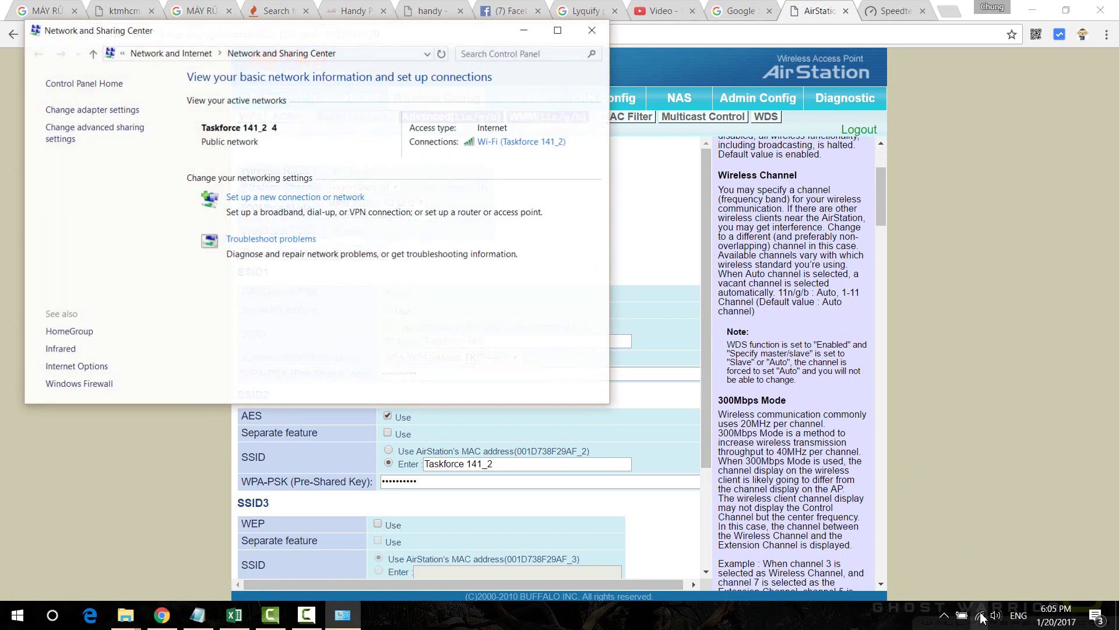
{"action": "left_click", "coordinate": [537, 142]}
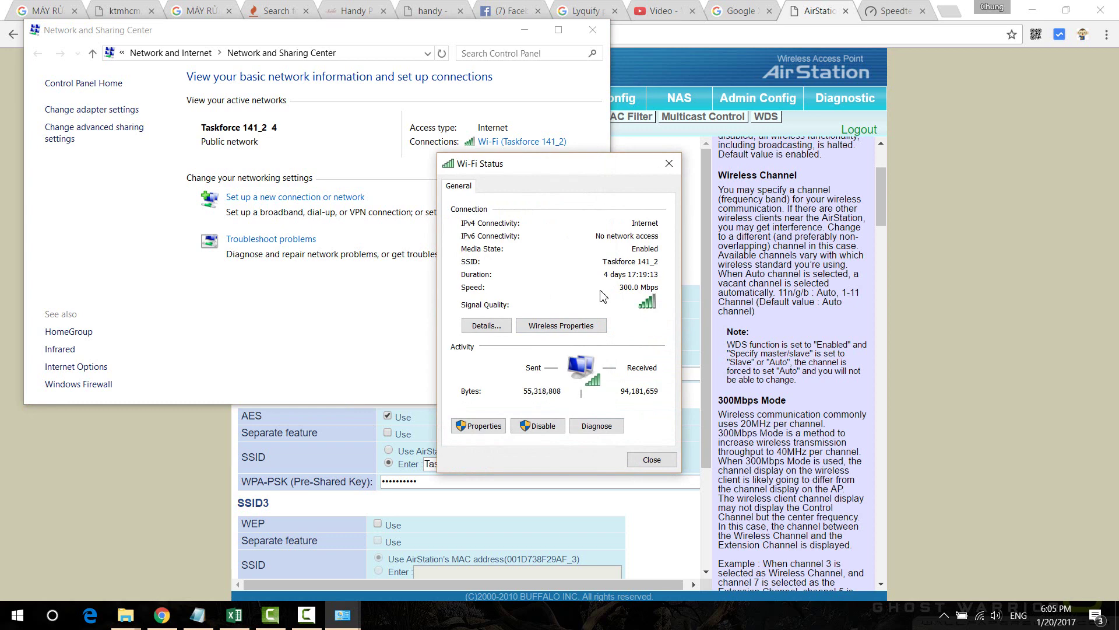
{"action": "left_click", "coordinate": [652, 460]}
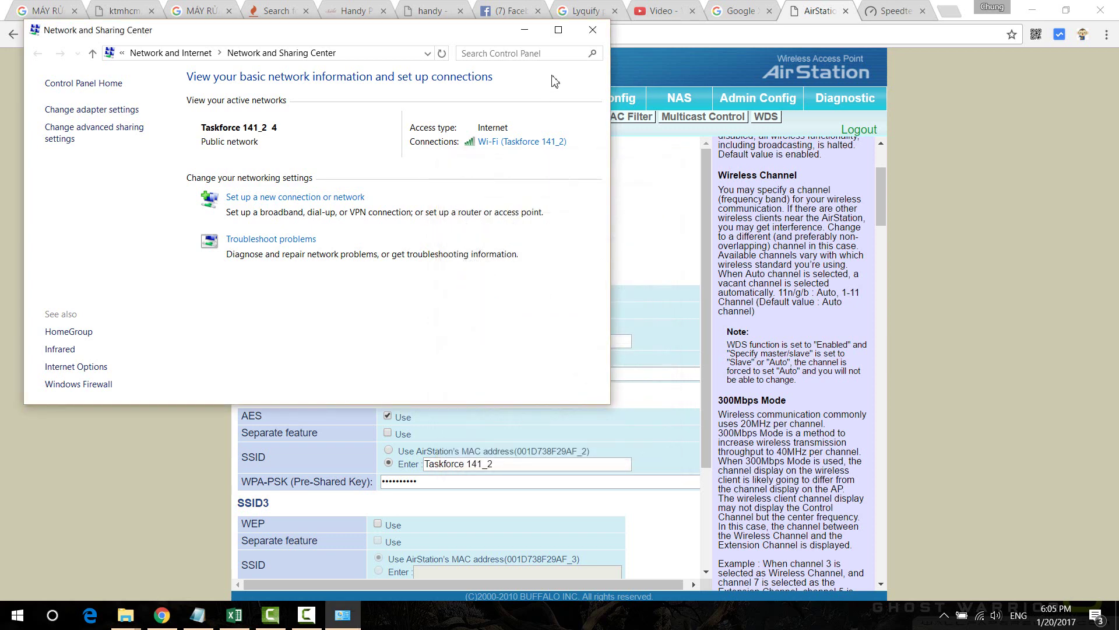
{"action": "left_click", "coordinate": [592, 30]}
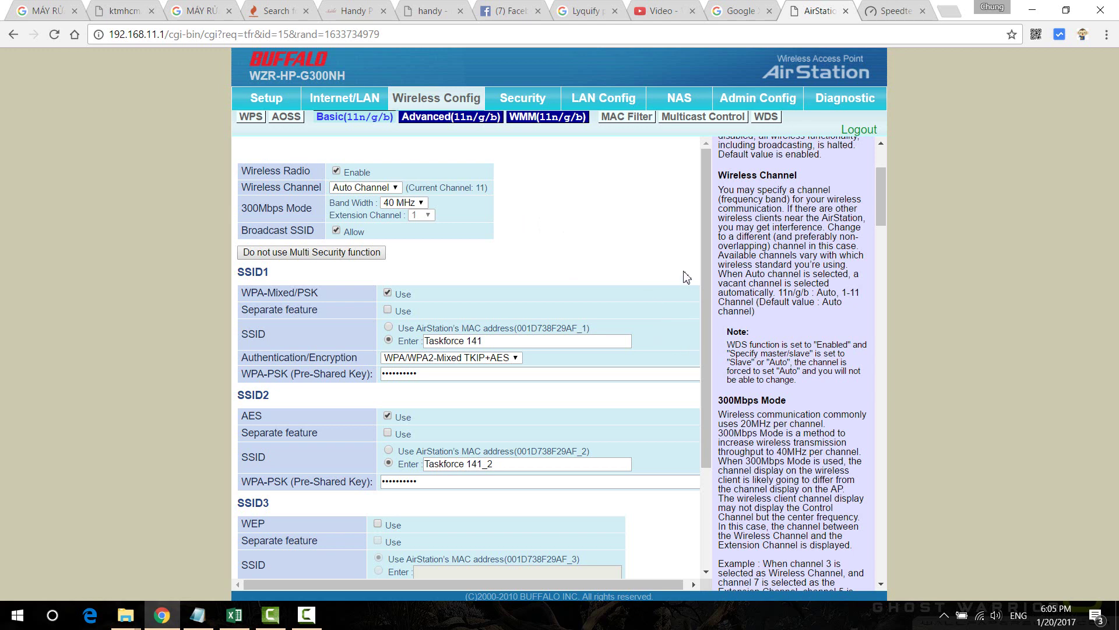
Examine the band width choices for 300Mbps Mode and read the help text explaining that mode
{"action": "left_click_drag", "start_coordinate": [698, 263], "coordinate": [692, 162]}
{"action": "scroll", "coordinate": [841, 418], "scroll_direction": "down", "scroll_amount": 3}
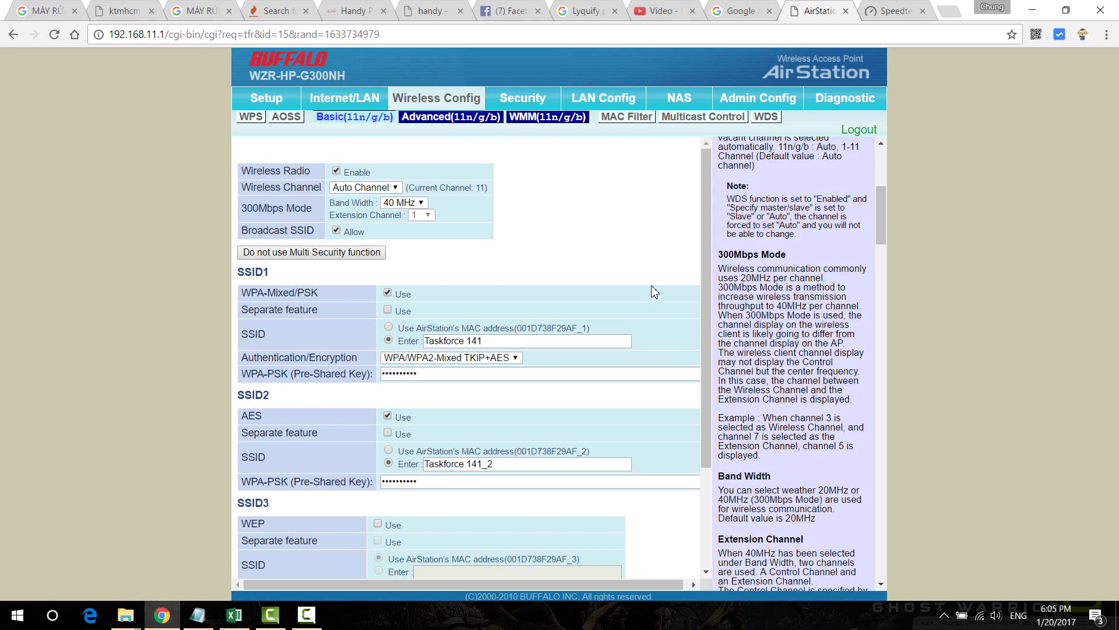
{"action": "left_click", "coordinate": [415, 204]}
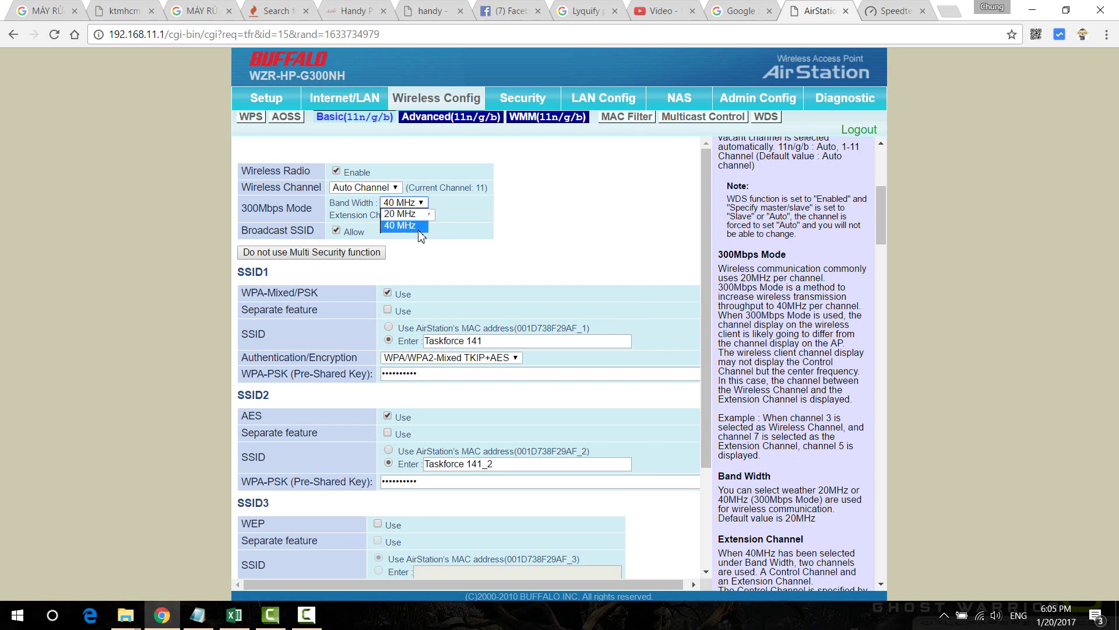
{"action": "left_click", "coordinate": [619, 232]}
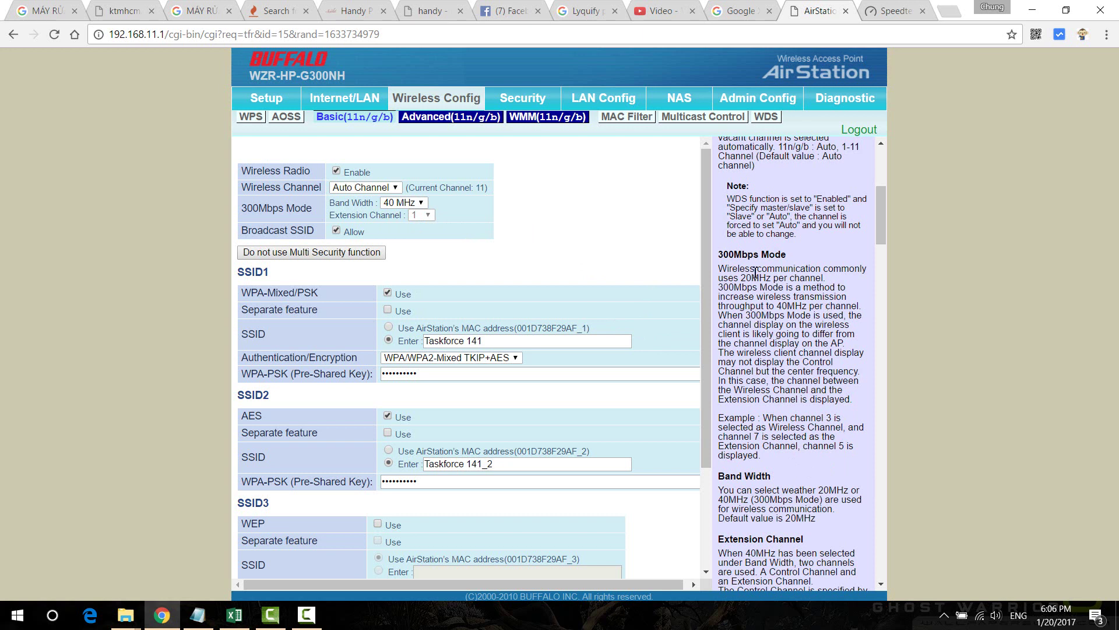
{"action": "left_click_drag", "start_coordinate": [788, 254], "coordinate": [809, 345]}
{"action": "left_click", "coordinate": [809, 345]}
Review the SSID1 and SSID2 network names, Taskforce 141 and Taskforce 141_2, along with the remaining SSID settings
{"action": "left_click", "coordinate": [530, 343]}
{"action": "left_click", "coordinate": [541, 465]}
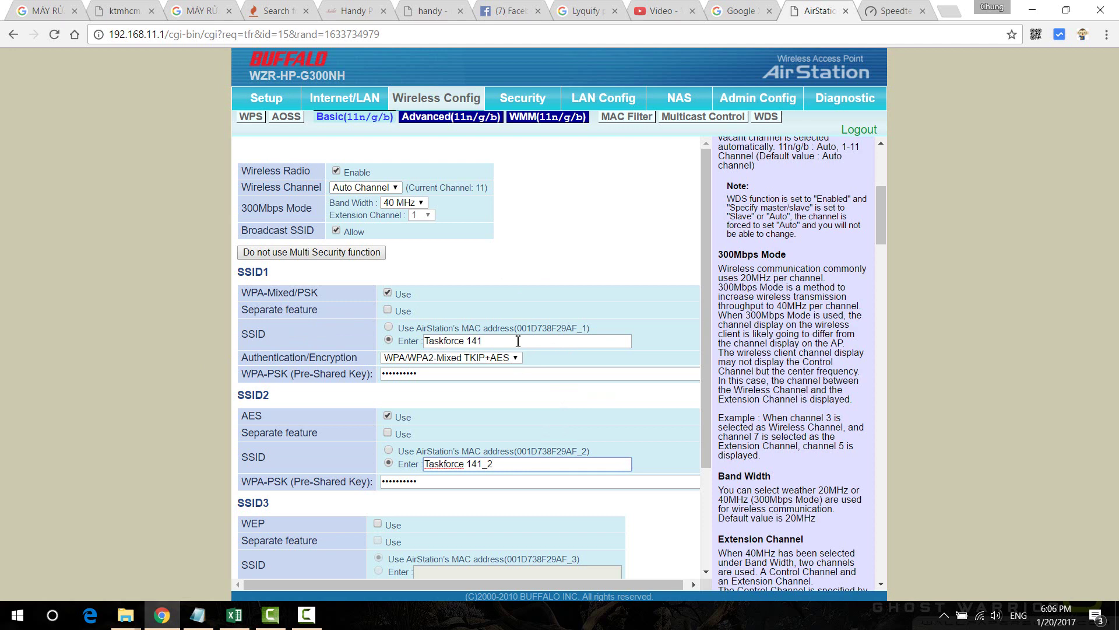
{"action": "scroll", "coordinate": [589, 437], "scroll_direction": "down", "scroll_amount": 3}
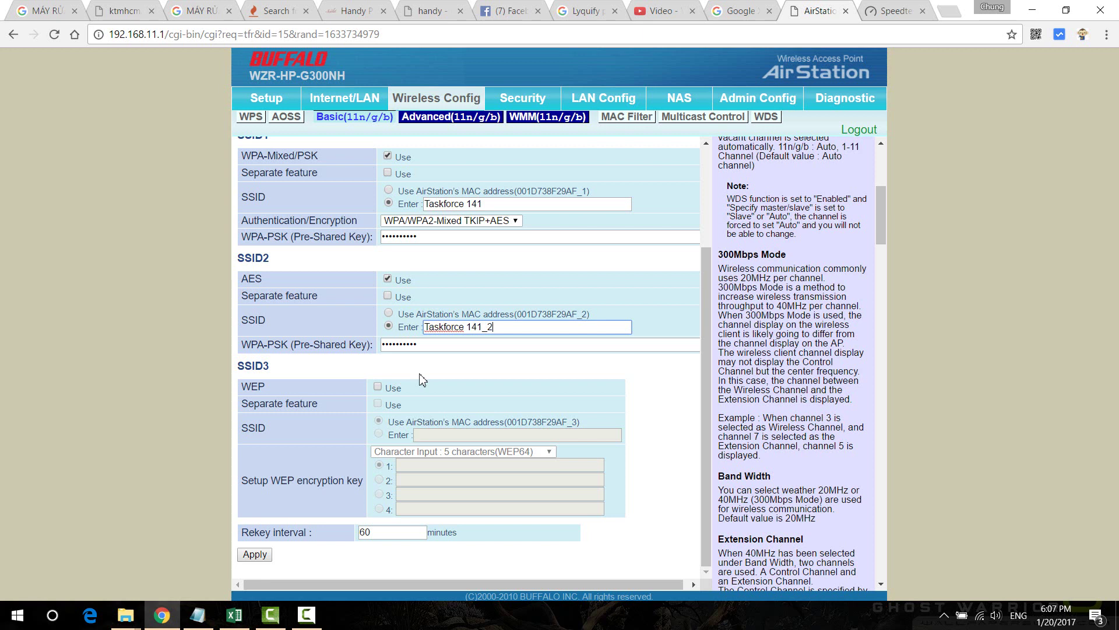
{"action": "left_click", "coordinate": [519, 208]}
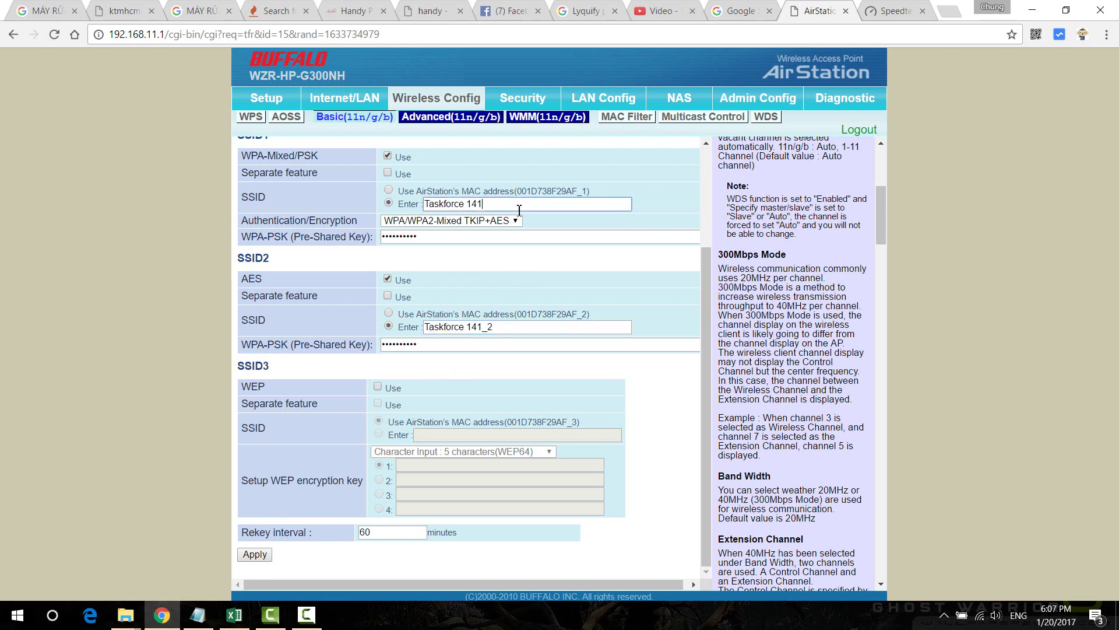
{"action": "left_click", "coordinate": [516, 333]}
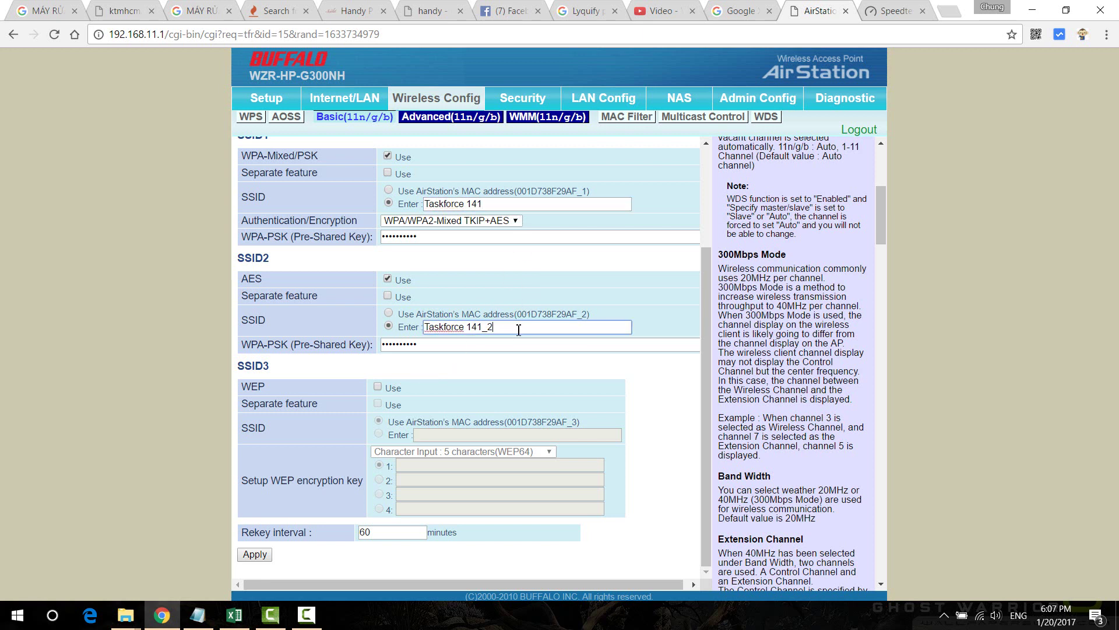